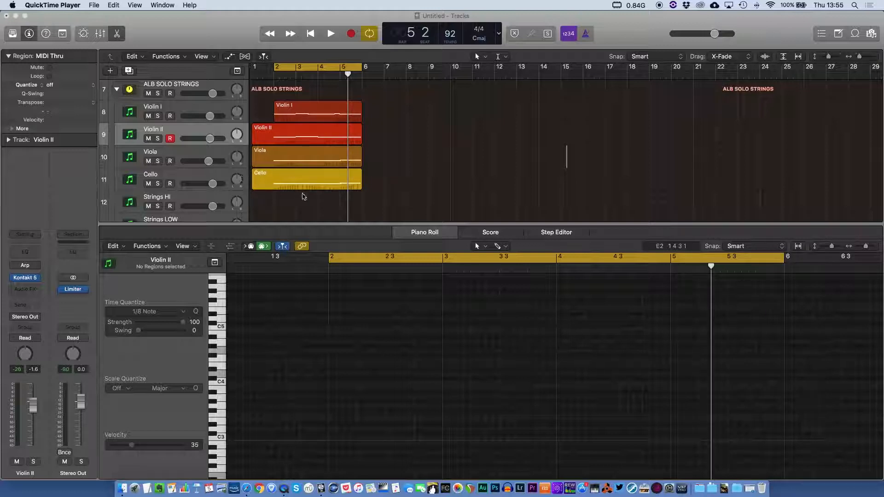
Play back the looped string passage and stop playback.
{"action": "left_click", "coordinate": [245, 38]}
{"action": "key", "text": "space"}
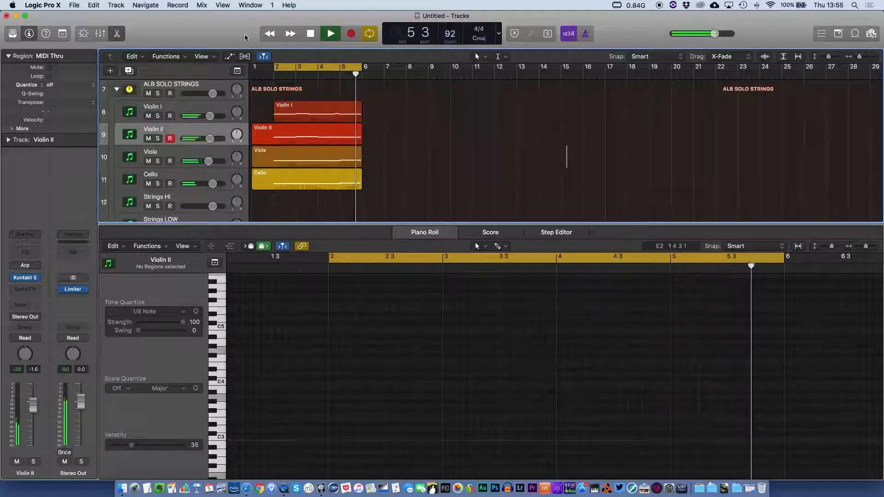
{"action": "key", "text": "space"}
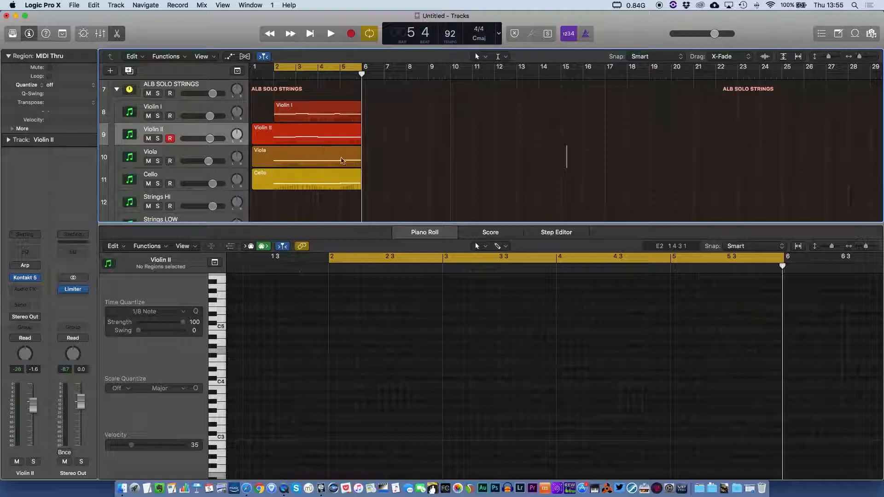
Inspect the Violin I and Violin II regions, and select all four string regions to show their notes together.
{"action": "left_click", "coordinate": [282, 106]}
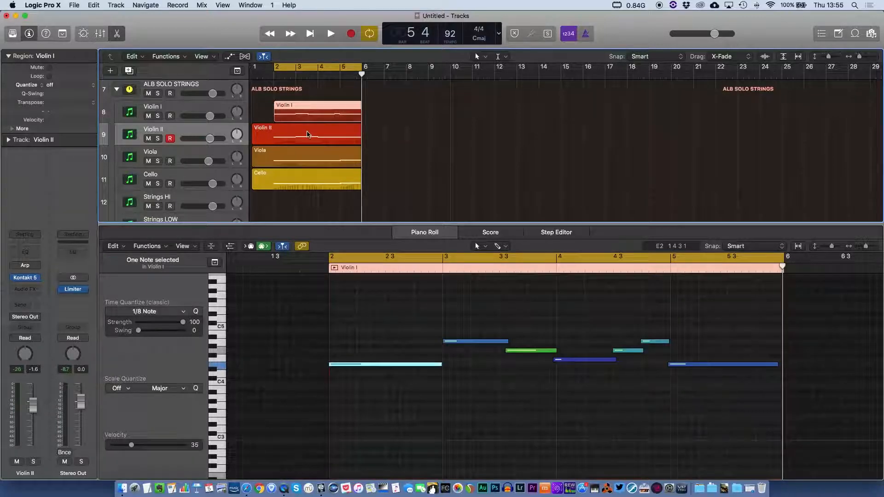
{"action": "left_click", "coordinate": [310, 134]}
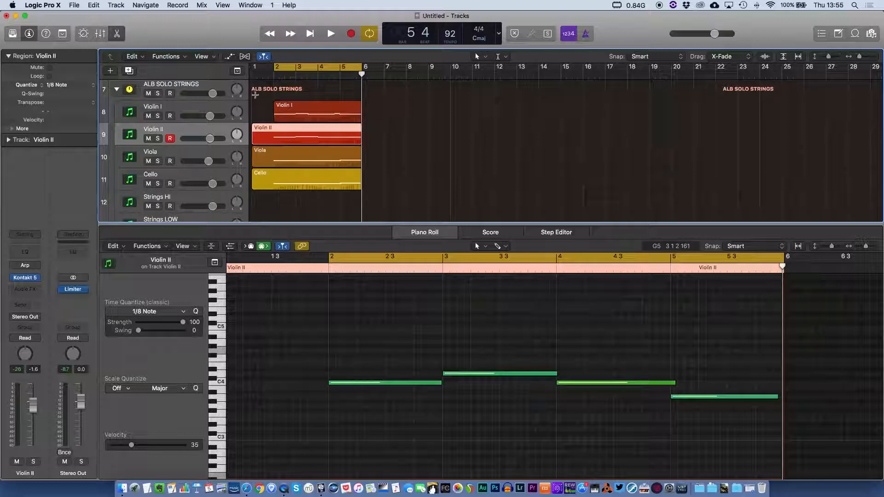
{"action": "left_click_drag", "start_coordinate": [383, 199], "coordinate": [283, 105]}
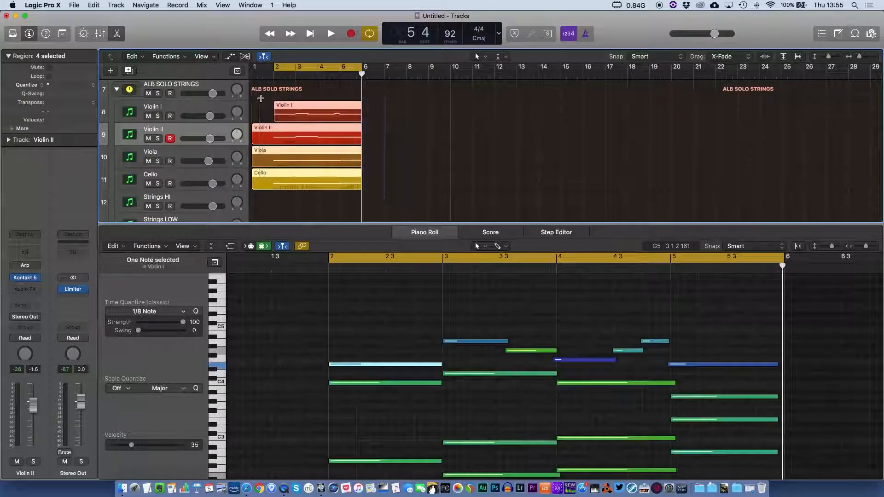
{"action": "scroll", "coordinate": [551, 327], "scroll_direction": "down", "scroll_amount": 4}
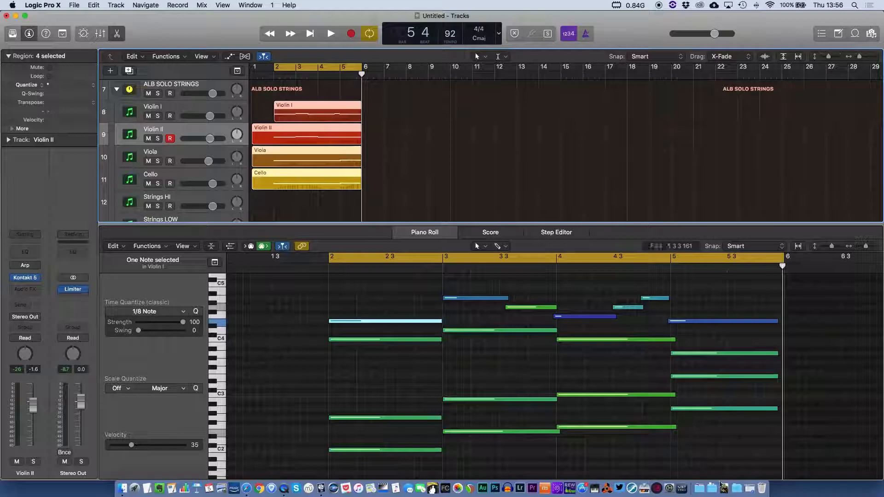
View the notation of the four selected string regions in the Score editor and return to the Piano Roll.
{"action": "left_click", "coordinate": [490, 232]}
{"action": "scroll", "coordinate": [342, 381], "scroll_direction": "down", "scroll_amount": 1}
{"action": "scroll", "coordinate": [342, 381], "scroll_direction": "up", "scroll_amount": 2}
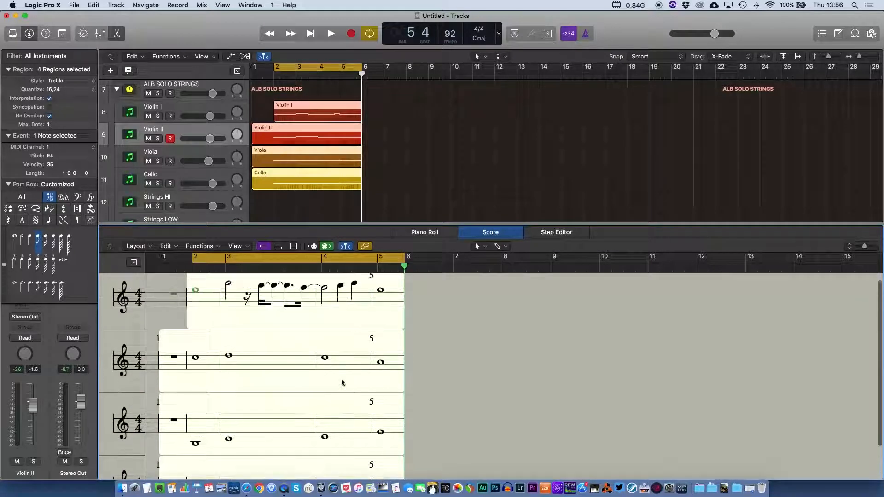
{"action": "left_click", "coordinate": [444, 235]}
Select the four Cello notes and lower their velocity to 25.
{"action": "scroll", "coordinate": [484, 404], "scroll_direction": "down", "scroll_amount": 5}
{"action": "scroll", "coordinate": [578, 418], "scroll_direction": "up", "scroll_amount": 2}
{"action": "left_click_drag", "start_coordinate": [741, 462], "coordinate": [338, 404]}
{"action": "left_click", "coordinate": [731, 390], "text": "shift"}
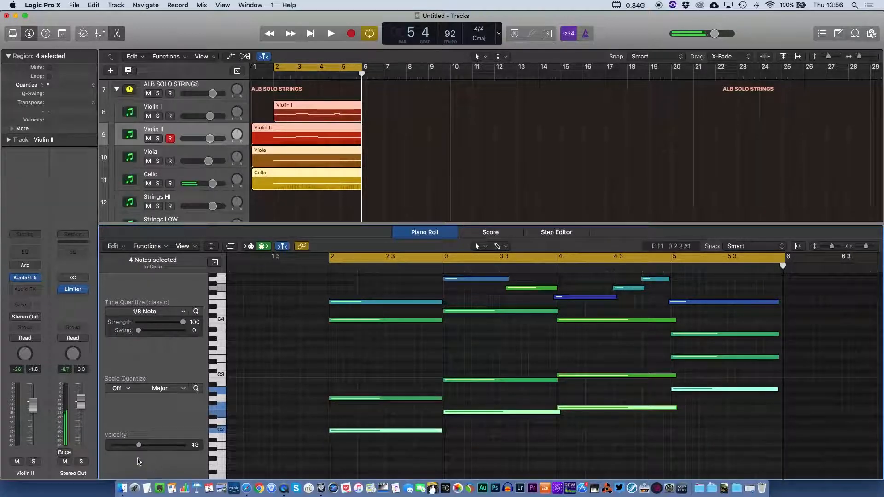
{"action": "left_click_drag", "start_coordinate": [140, 447], "coordinate": [120, 449]}
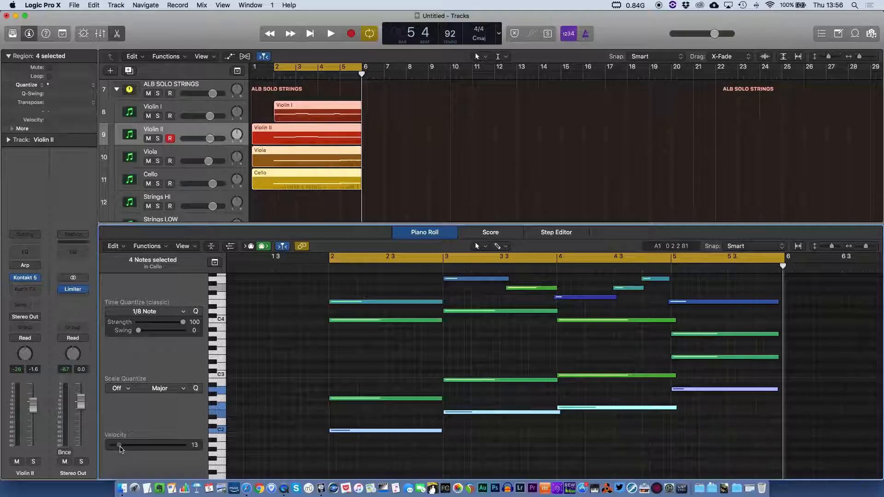
{"action": "left_click_drag", "start_coordinate": [121, 449], "coordinate": [119, 450]}
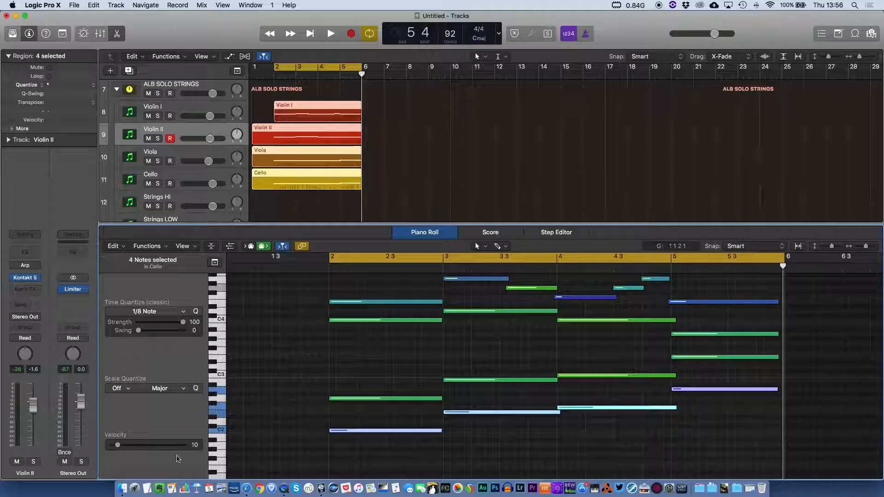
{"action": "mouse_move", "coordinate": [119, 445]}
{"action": "left_mouse_down"}
{"action": "mouse_move", "coordinate": [136, 447]}
{"action": "mouse_move", "coordinate": [122, 455]}
{"action": "left_mouse_up"}
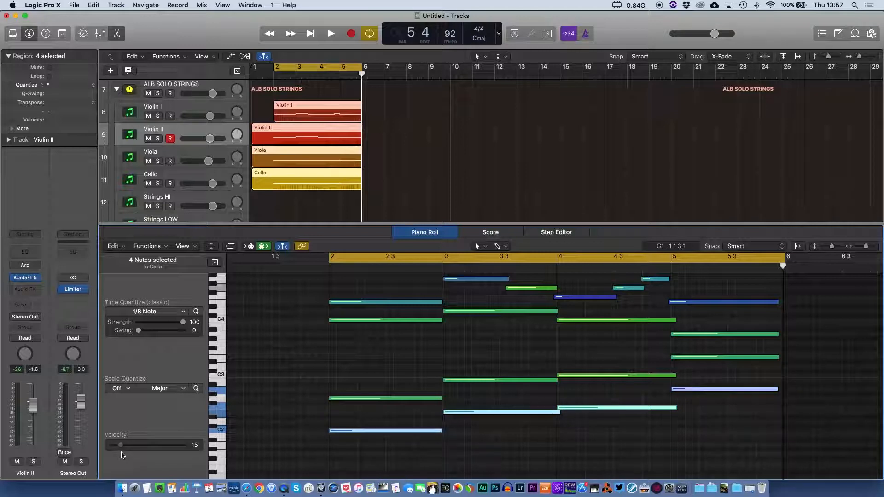
{"action": "mouse_move", "coordinate": [122, 455]}
{"action": "left_mouse_down"}
{"action": "mouse_move", "coordinate": [144, 448]}
{"action": "mouse_move", "coordinate": [128, 456]}
{"action": "left_mouse_up"}
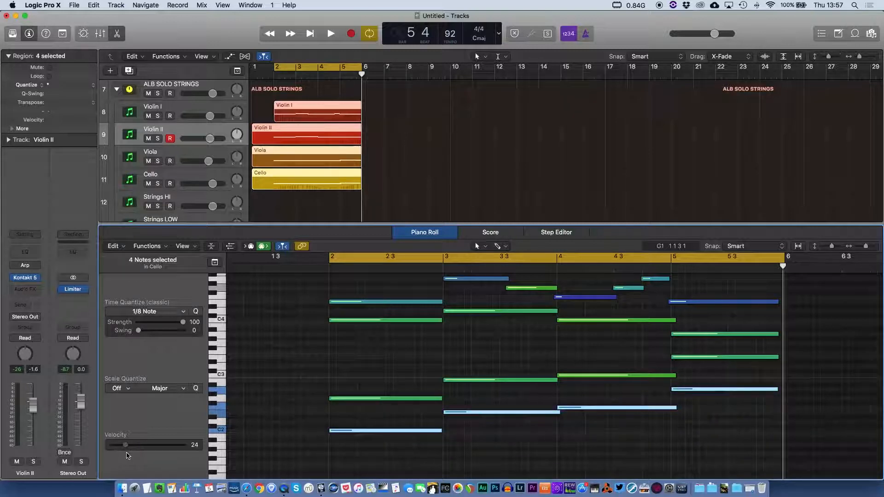
{"action": "left_click", "coordinate": [662, 445]}
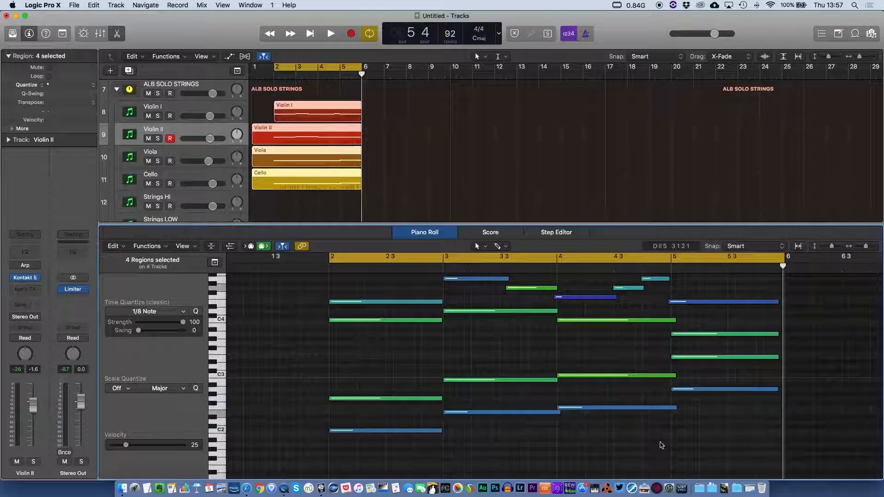
Select the four Viola notes and set their velocity to 28.
{"action": "left_click", "coordinate": [407, 398]}
{"action": "left_click", "coordinate": [492, 380], "text": "shift"}
{"action": "left_click", "coordinate": [617, 376], "text": "shift"}
{"action": "left_click", "coordinate": [690, 357], "text": "shift"}
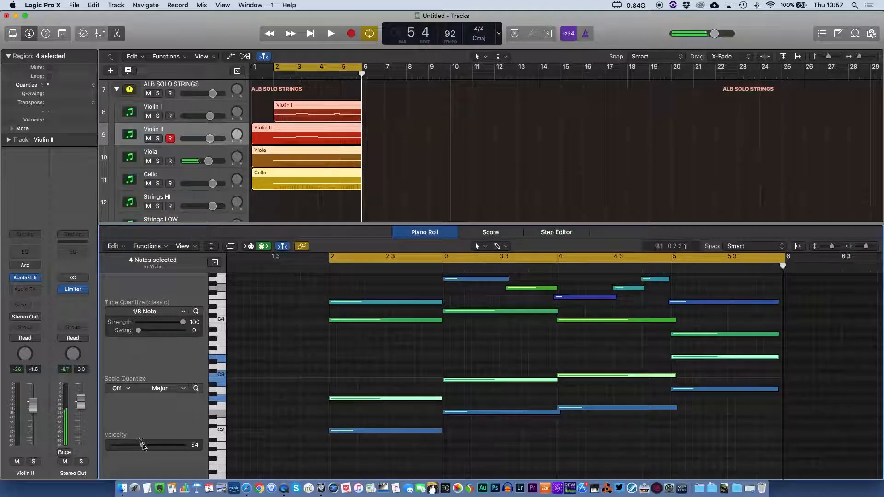
{"action": "left_click_drag", "start_coordinate": [144, 447], "coordinate": [127, 453]}
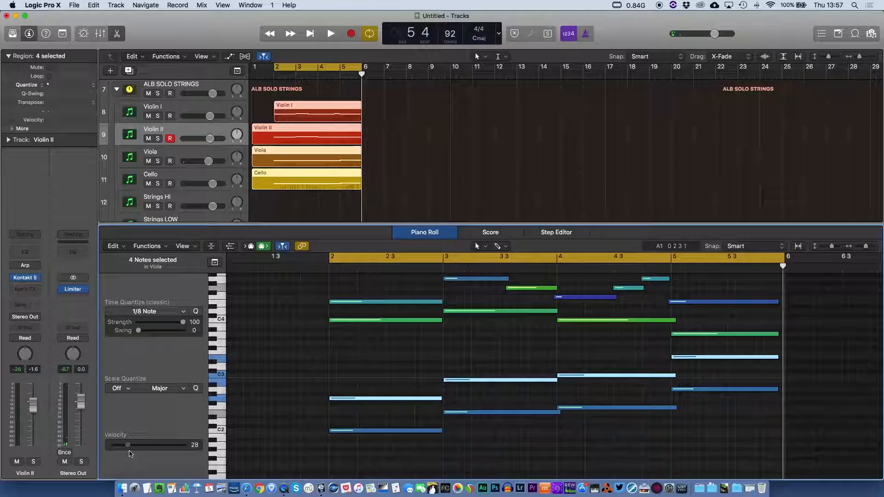
{"action": "left_click", "coordinate": [323, 349]}
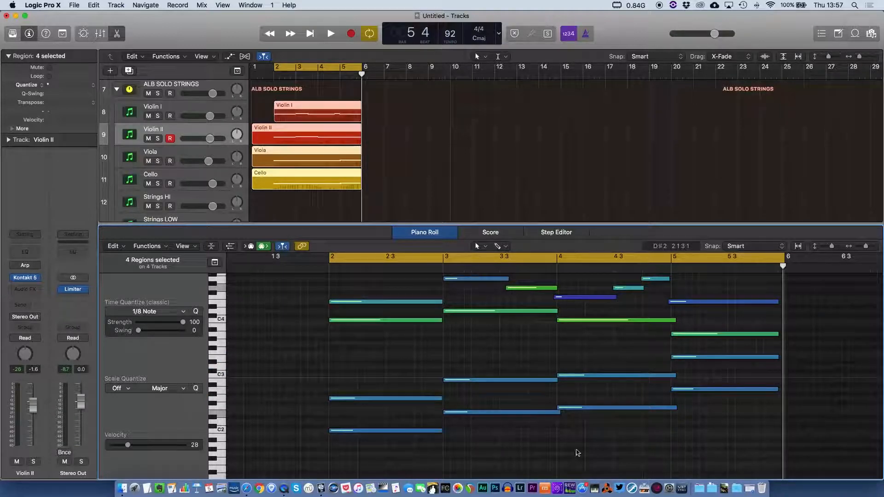
Reselect the four Cello notes and reduce their velocity further to 12.
{"action": "left_click_drag", "start_coordinate": [723, 455], "coordinate": [340, 405]}
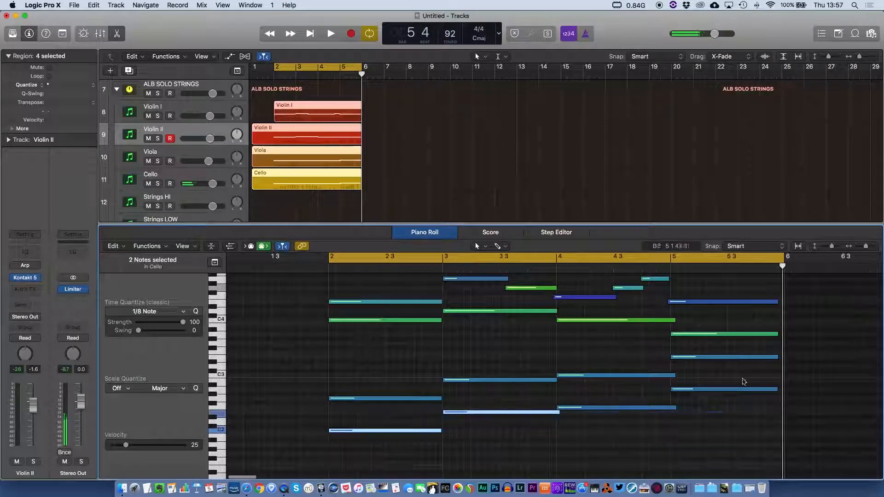
{"action": "left_click", "coordinate": [730, 390], "text": "shift"}
{"action": "left_click", "coordinate": [647, 408], "text": "shift"}
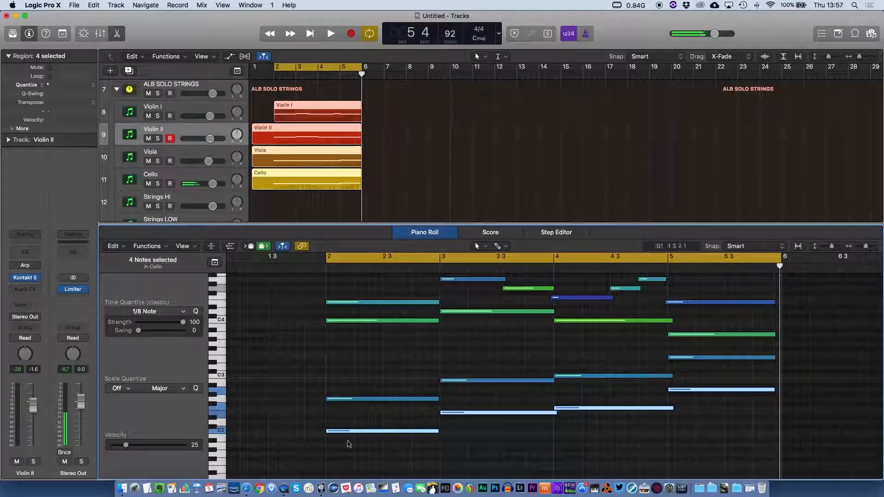
{"action": "left_click_drag", "start_coordinate": [125, 446], "coordinate": [116, 451]}
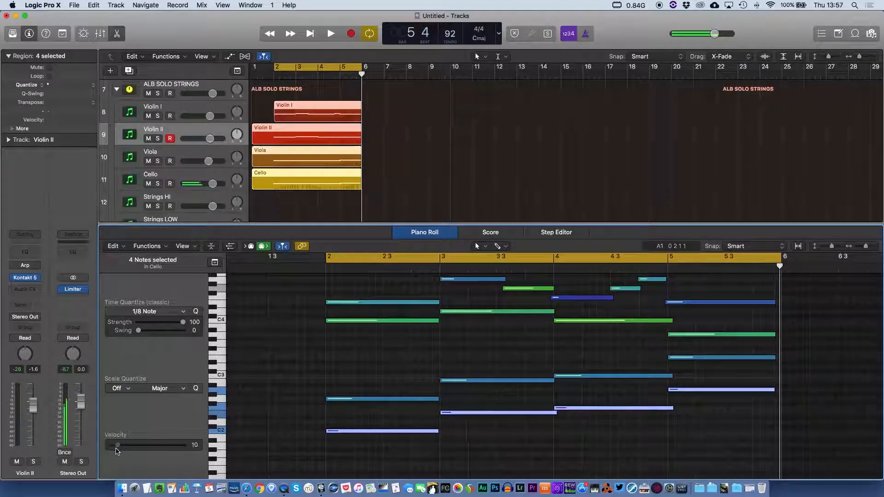
{"action": "left_click", "coordinate": [323, 371]}
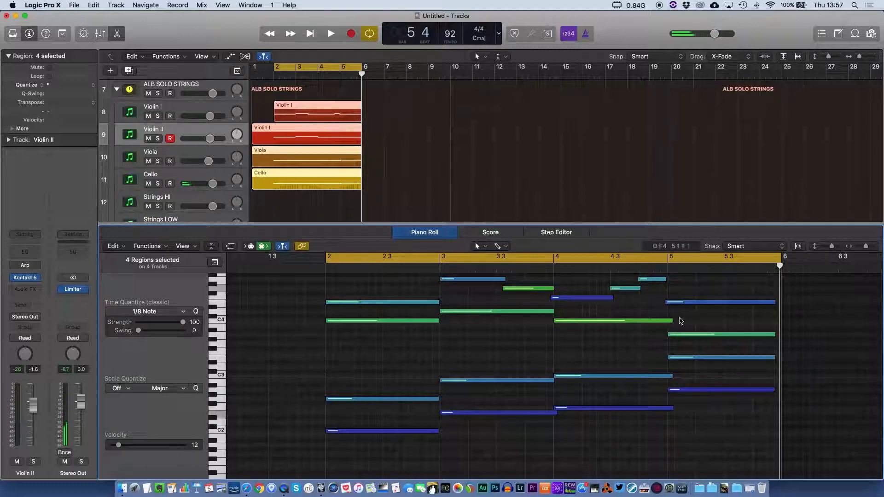
Select all seven Violin I notes across bars 2 to 5 and raise their velocity.
{"action": "left_click_drag", "start_coordinate": [384, 269], "coordinate": [489, 308]}
{"action": "left_click", "coordinate": [409, 303]}
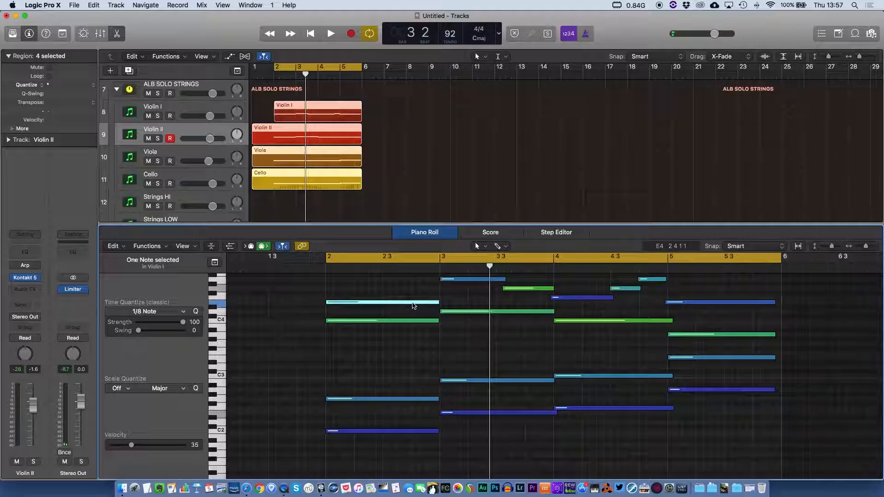
{"action": "left_click", "coordinate": [449, 280], "text": "shift"}
{"action": "left_click", "coordinate": [522, 289], "text": "shift"}
{"action": "left_click", "coordinate": [592, 298], "text": "shift"}
{"action": "left_click", "coordinate": [625, 289], "text": "shift"}
{"action": "left_click", "coordinate": [656, 280], "text": "shift"}
{"action": "left_click", "coordinate": [680, 302], "text": "shift"}
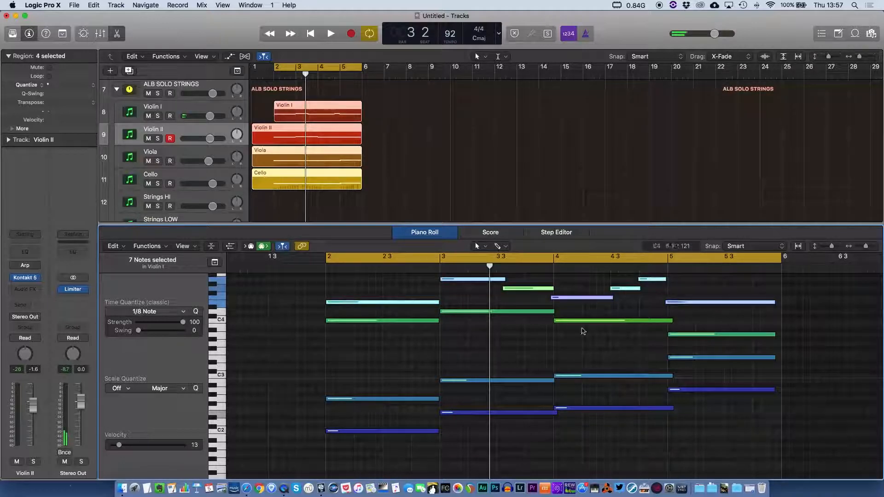
{"action": "left_click_drag", "start_coordinate": [119, 445], "coordinate": [140, 445]}
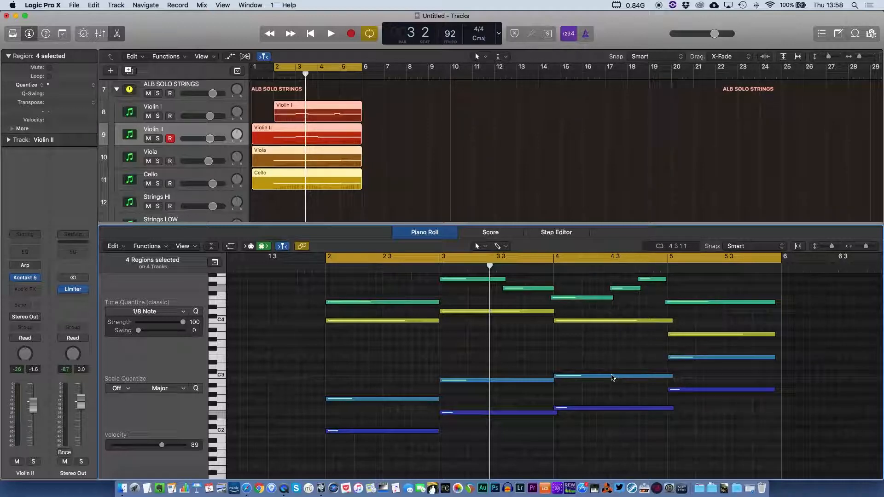
Raise the pitch of the Viola notes in bars 4, 3 and 2 to F#3, G3 and F#3 respectively.
{"action": "left_click_drag", "start_coordinate": [613, 377], "coordinate": [609, 354]}
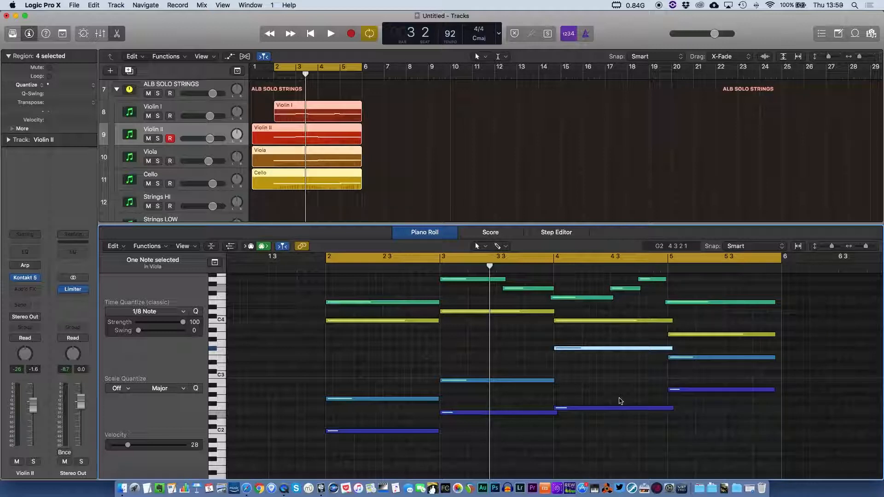
{"action": "left_click_drag", "start_coordinate": [508, 381], "coordinate": [508, 344]}
{"action": "left_click", "coordinate": [413, 398]}
{"action": "left_click_drag", "start_coordinate": [413, 392], "coordinate": [414, 344]}
Select the four Cello notes and raise their velocity to 32.
{"action": "left_click", "coordinate": [526, 374]}
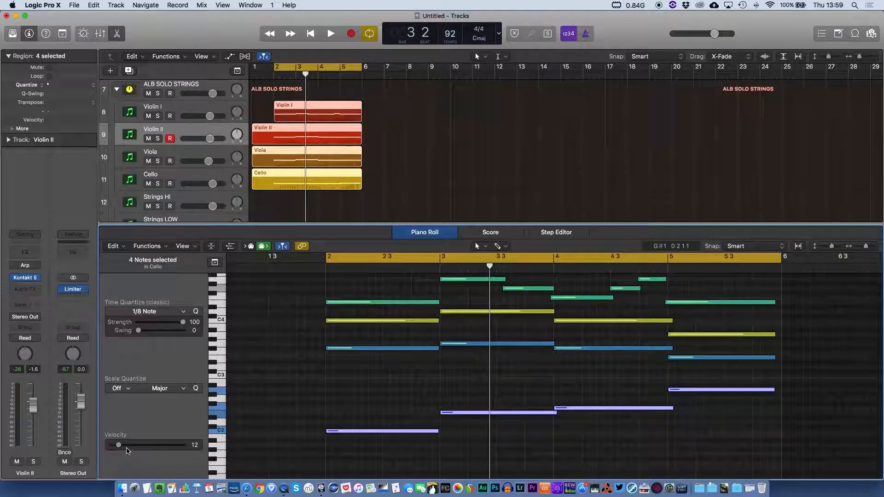
{"action": "left_click_drag", "start_coordinate": [119, 447], "coordinate": [132, 446]}
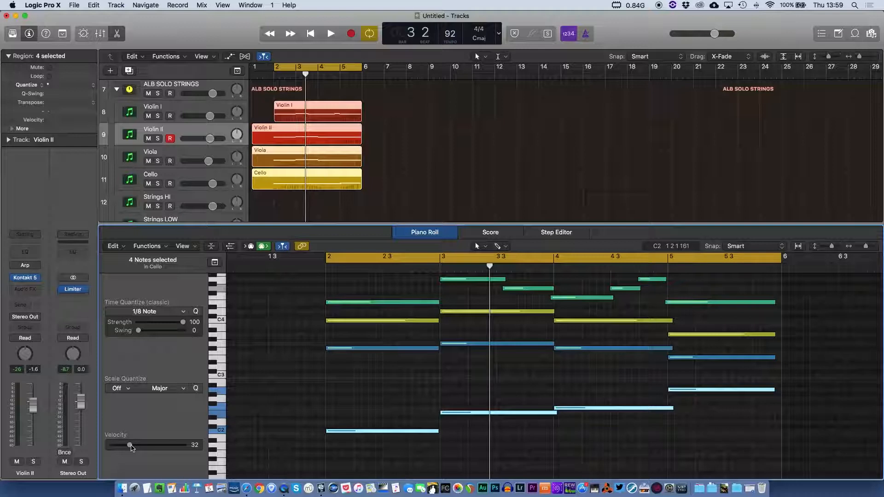
Apply the Random Velocity MIDI transform to all notes in the four regions, with a range of 26 to 52.
{"action": "left_click", "coordinate": [151, 249]}
{"action": "mouse_move", "coordinate": [195, 332]}
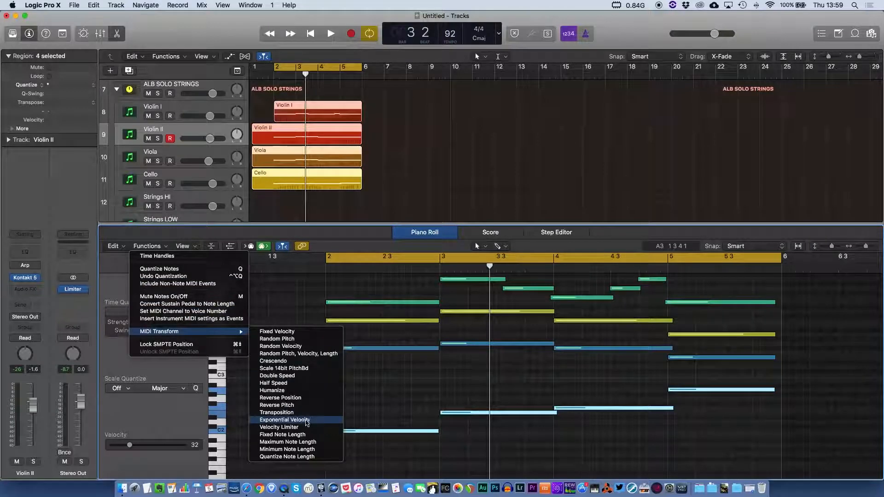
{"action": "left_click", "coordinate": [317, 346]}
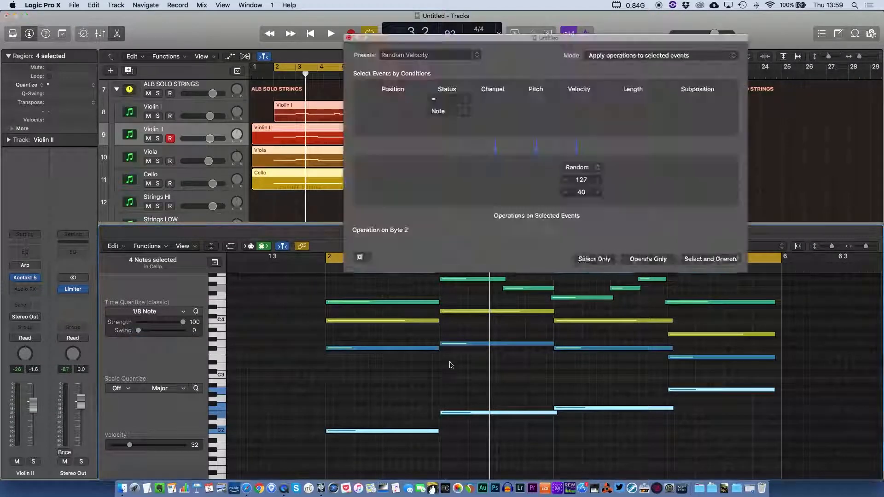
{"action": "mouse_move", "coordinate": [591, 185]}
{"action": "left_mouse_down"}
{"action": "mouse_move", "coordinate": [591, 219]}
{"action": "mouse_move", "coordinate": [585, 182]}
{"action": "left_mouse_up"}
{"action": "left_click", "coordinate": [714, 338]}
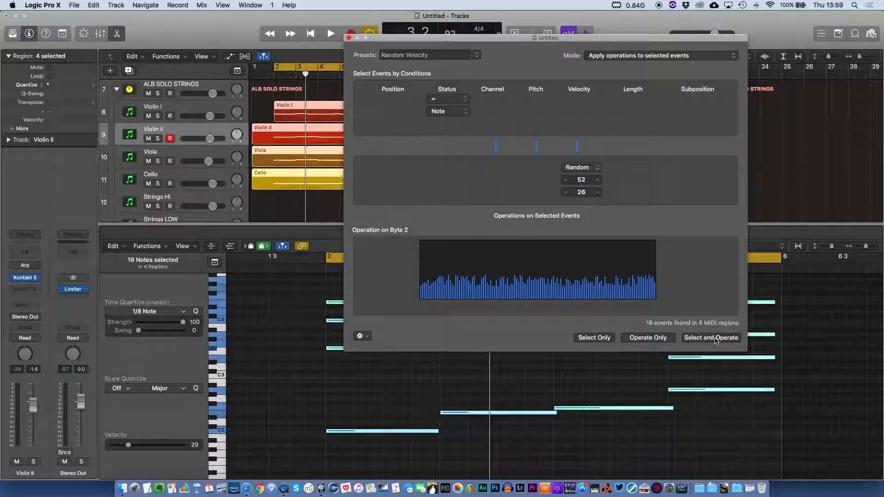
{"action": "left_click", "coordinate": [606, 377]}
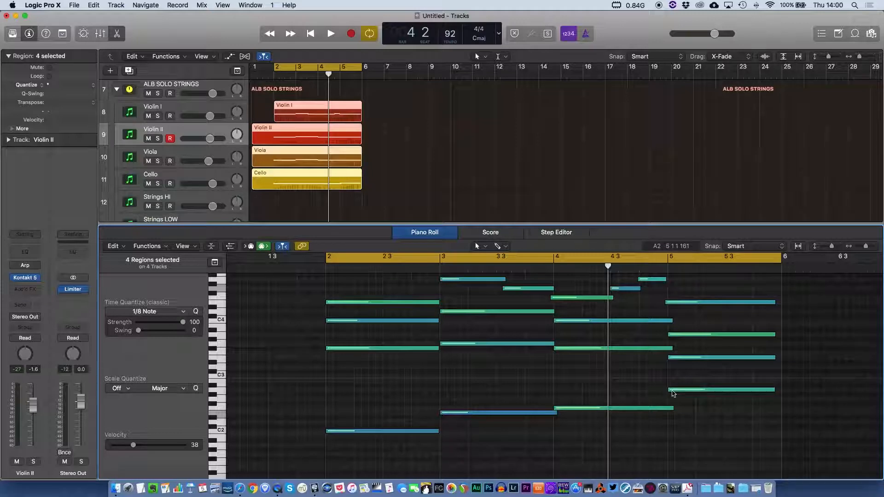
Try the Viola's bar 2 note down at C3 and move it back up to G3.
{"action": "mouse_move", "coordinate": [672, 393]}
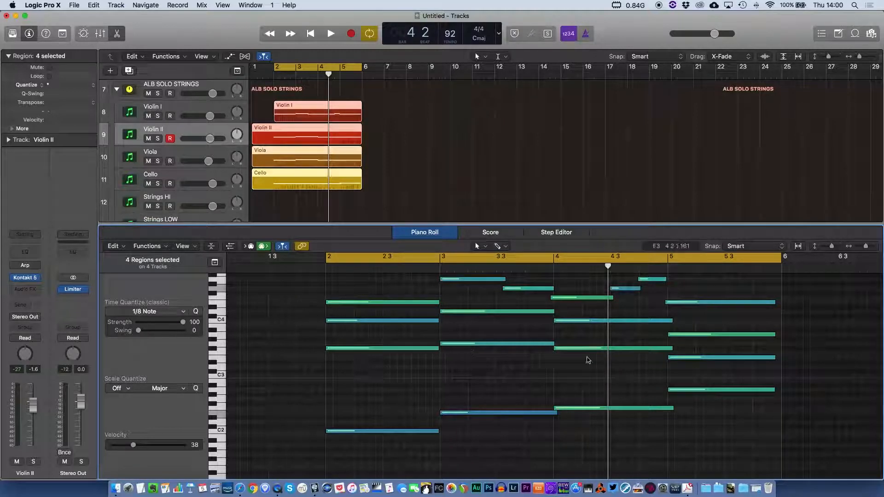
{"action": "left_click_drag", "start_coordinate": [394, 348], "coordinate": [394, 377]}
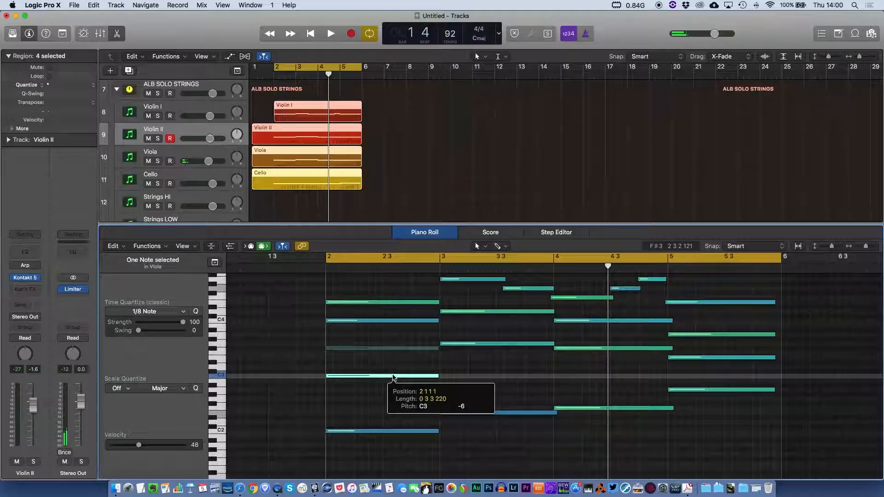
{"action": "left_click_drag", "start_coordinate": [393, 378], "coordinate": [392, 349]}
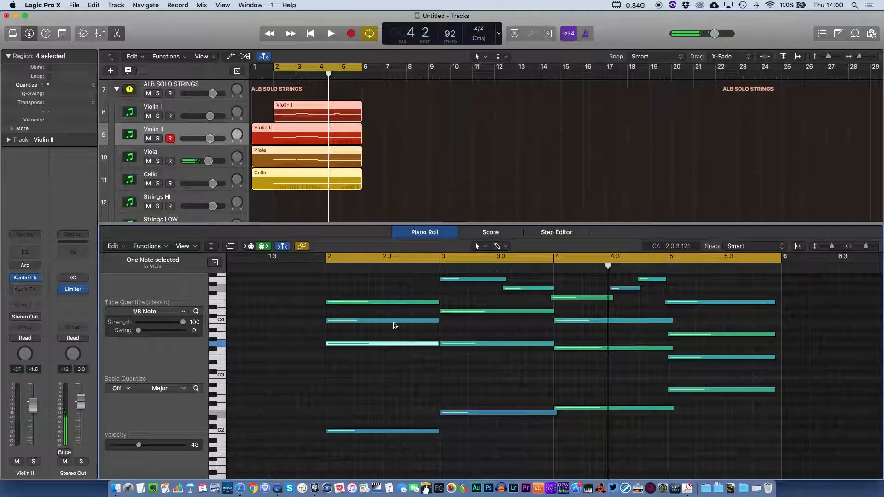
Lower the Viola's bar 2 note by 12 semitones to G2.
{"action": "scroll", "coordinate": [407, 359], "scroll_direction": "up", "scroll_amount": 3}
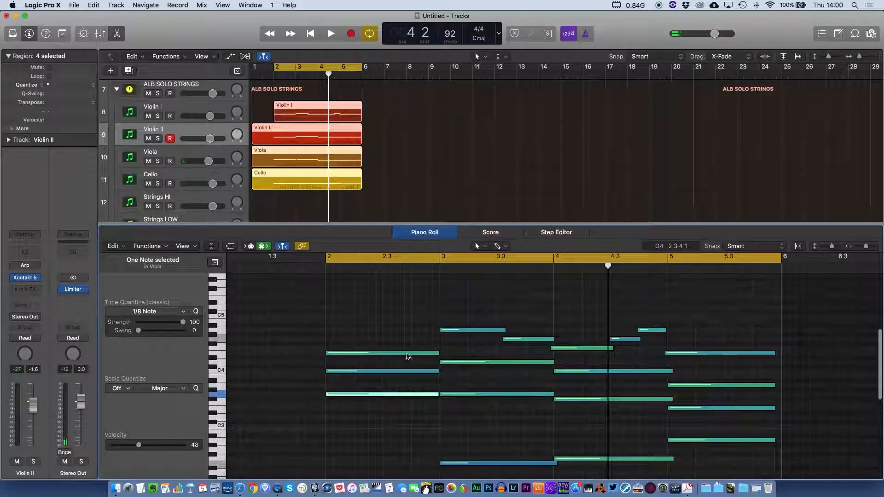
{"action": "scroll", "coordinate": [407, 355], "scroll_direction": "down", "scroll_amount": 3}
{"action": "left_click_drag", "start_coordinate": [402, 350], "coordinate": [400, 406]}
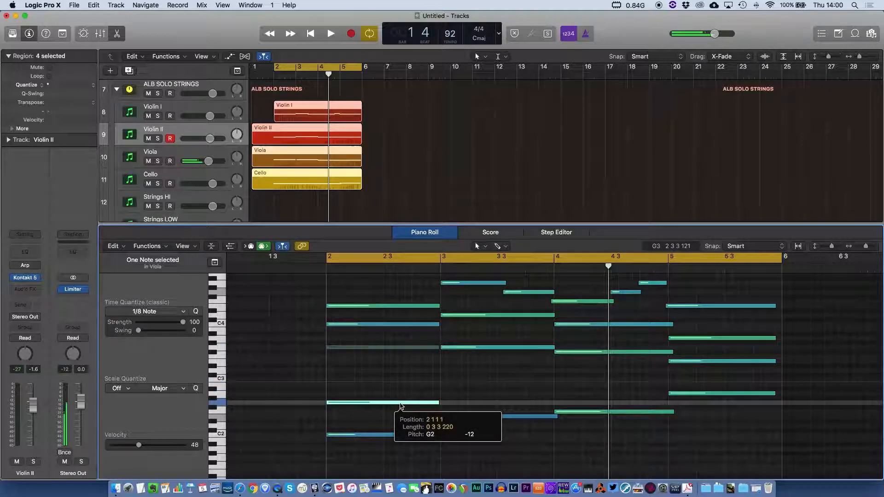
Raise the Viola's bar 2 note to E3 and lower the Violin II's bar 2 note to G3.
{"action": "left_click_drag", "start_coordinate": [401, 406], "coordinate": [404, 365]}
{"action": "left_click_drag", "start_coordinate": [385, 327], "coordinate": [418, 351]}
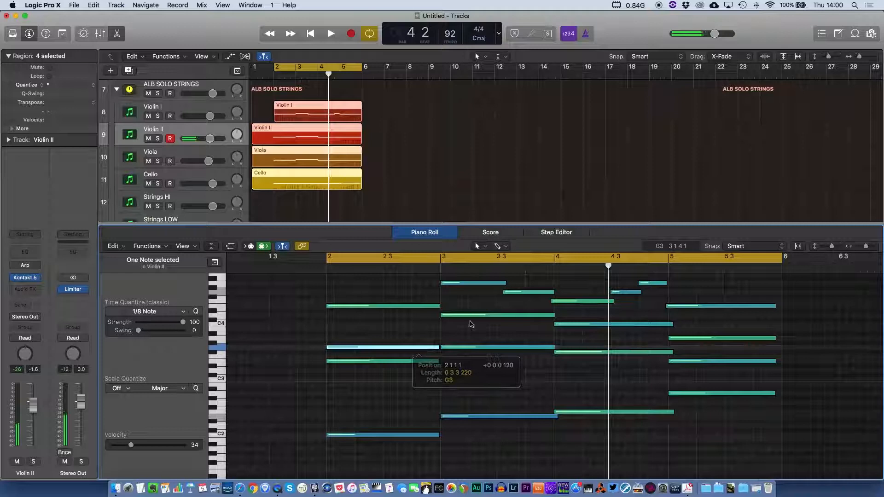
Lower the Viola's bar 3 note to D3, and replace the Violin II's bar 3 note by sustaining its bar 2 G3 to bar 4.
{"action": "left_click", "coordinate": [463, 348]}
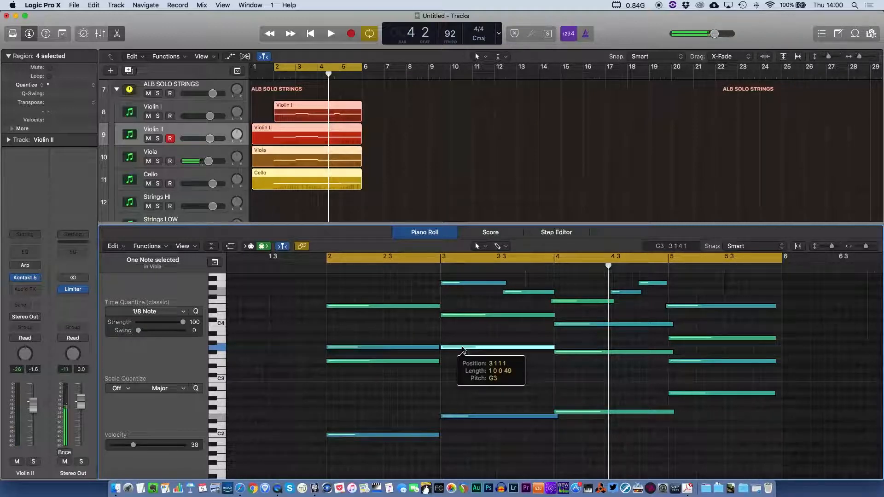
{"action": "left_click", "coordinate": [473, 336]}
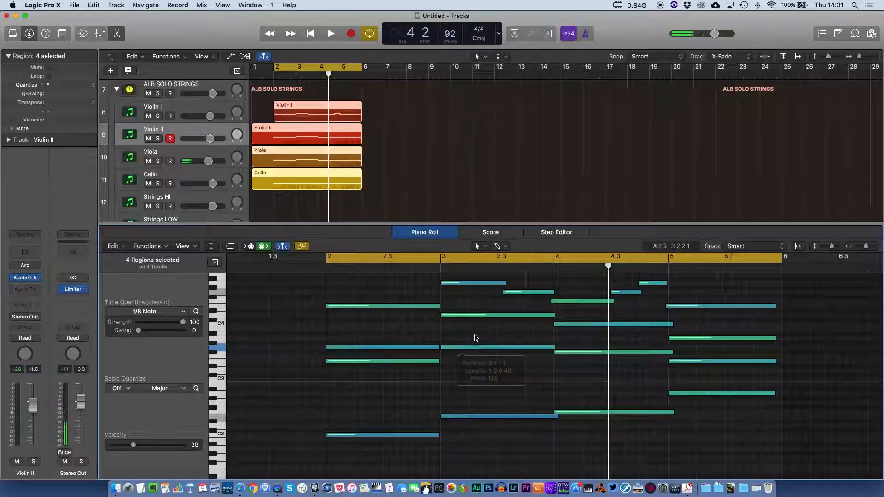
{"action": "left_click", "coordinate": [473, 347]}
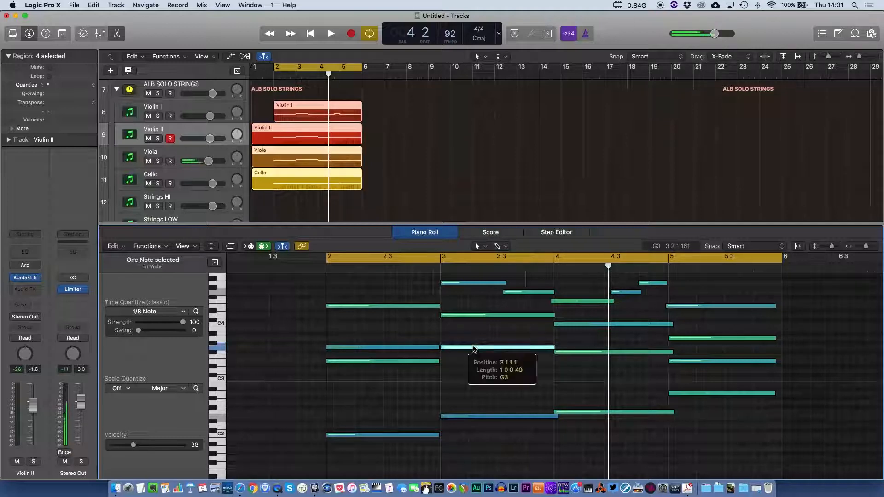
{"action": "left_click", "coordinate": [475, 315]}
{"action": "left_click_drag", "start_coordinate": [472, 347], "coordinate": [474, 371]}
{"action": "left_click_drag", "start_coordinate": [478, 316], "coordinate": [551, 350]}
{"action": "key", "text": "space"}
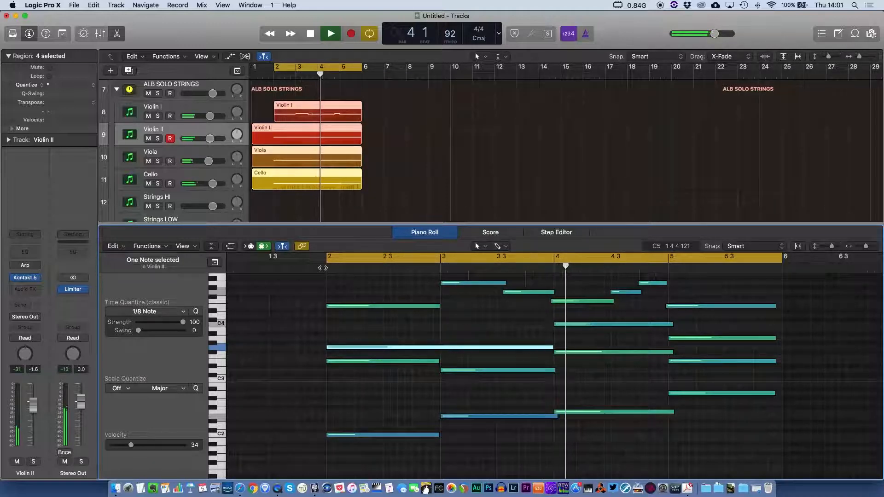
{"action": "key", "text": "space"}
Audition the bar 4 chord, lowering the Viola's note to C3 and the Violin II's note to A3.
{"action": "left_click", "coordinate": [593, 353]}
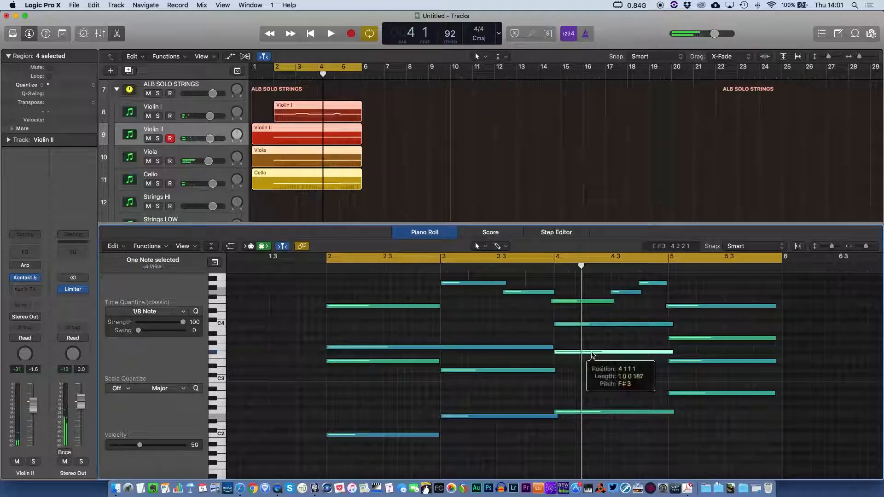
{"action": "left_click", "coordinate": [593, 325]}
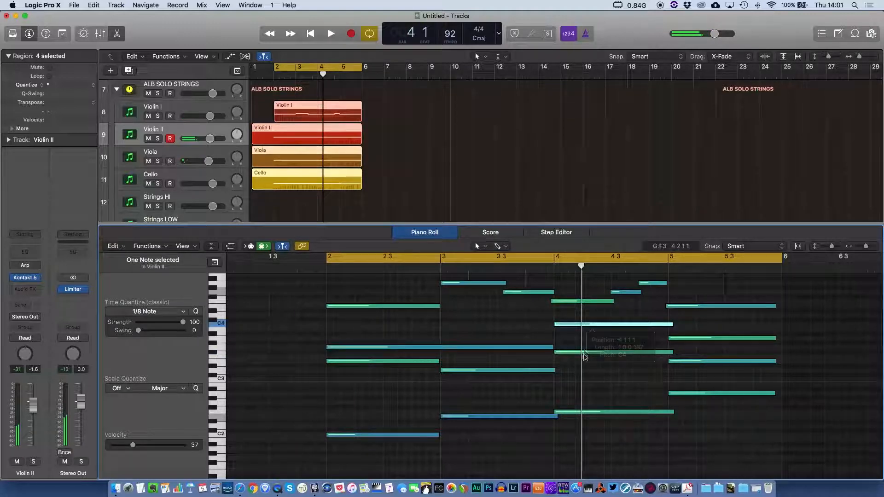
{"action": "left_click", "coordinate": [587, 411]}
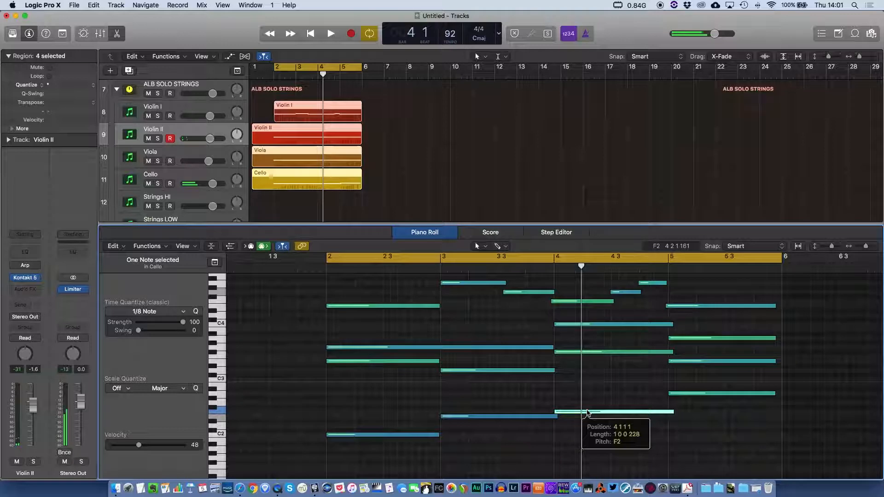
{"action": "left_click", "coordinate": [580, 302]}
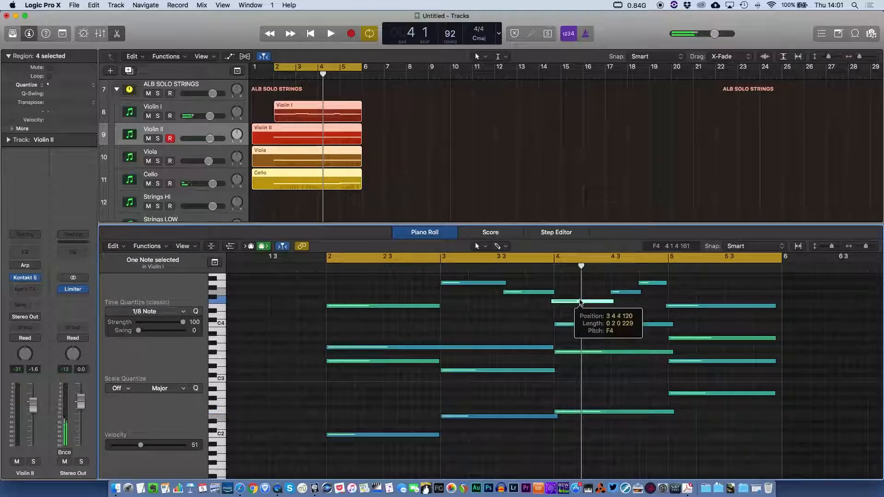
{"action": "left_click", "coordinate": [578, 325]}
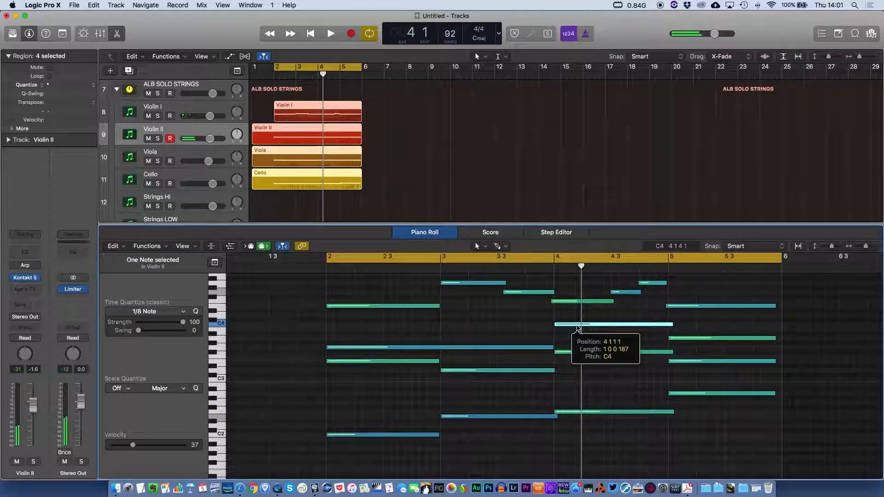
{"action": "left_click", "coordinate": [579, 352]}
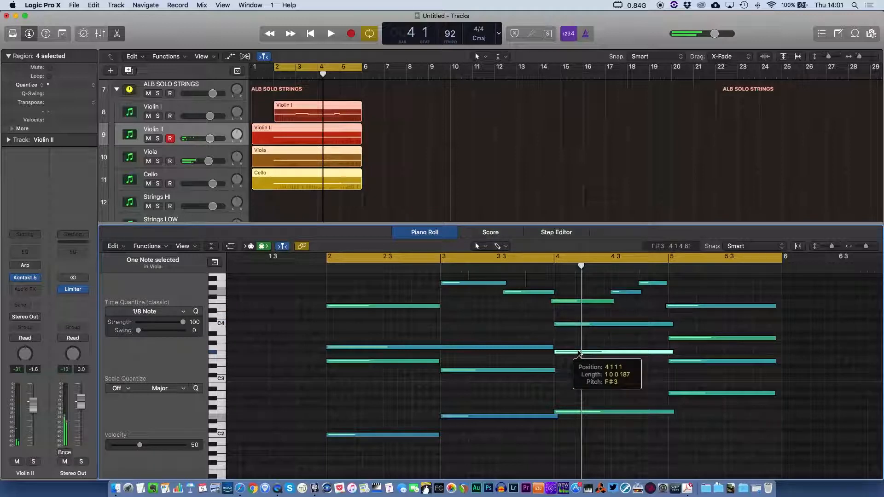
{"action": "left_click_drag", "start_coordinate": [578, 353], "coordinate": [579, 382]}
{"action": "scroll", "coordinate": [579, 383], "scroll_direction": "up", "scroll_amount": 1}
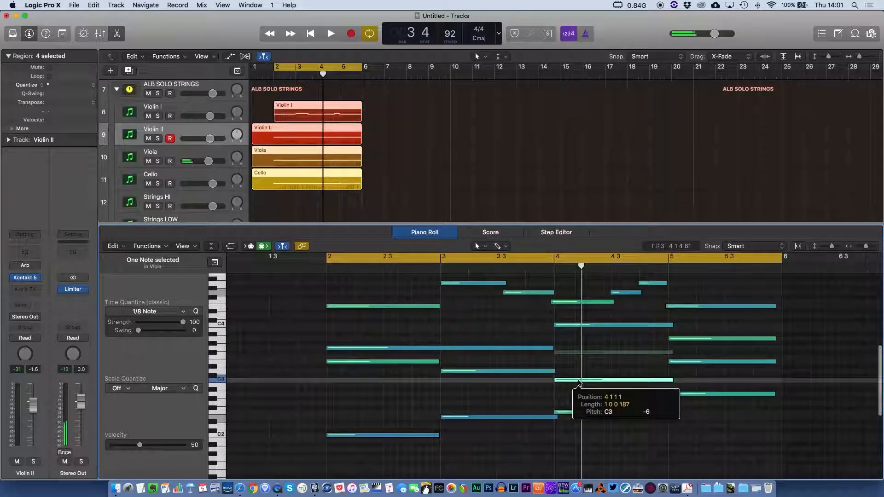
{"action": "left_click_drag", "start_coordinate": [579, 324], "coordinate": [579, 341]}
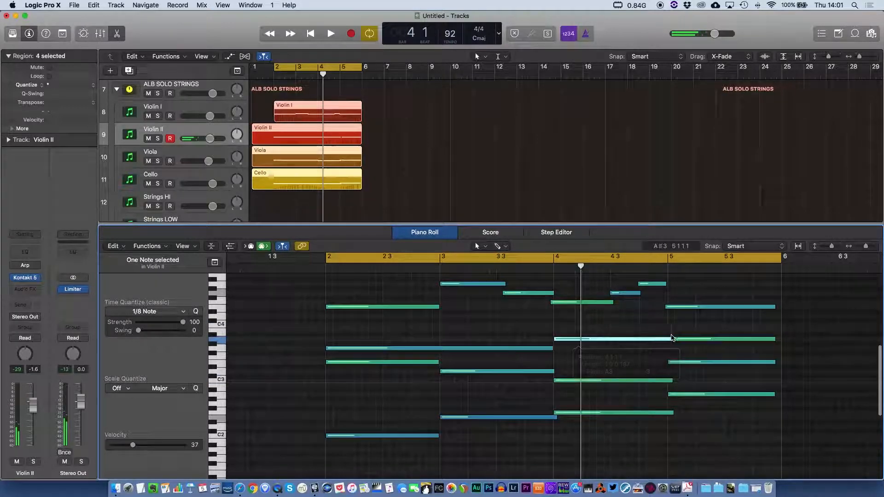
Delete the Violin II's bar 5 note and extend its bar 4 A3 to the start of bar 6.
{"action": "left_click", "coordinate": [688, 341]}
{"action": "key", "text": "Delete"}
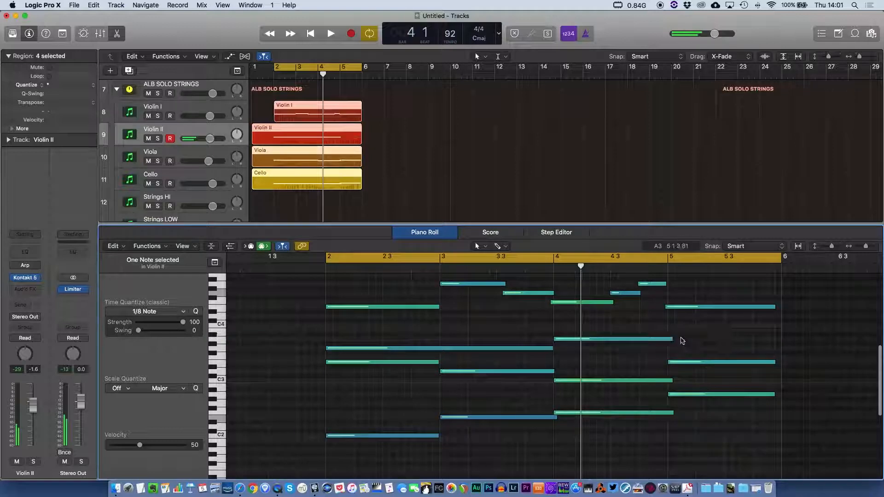
{"action": "left_click_drag", "start_coordinate": [671, 338], "coordinate": [779, 339]}
Lengthen the Violin I's final note to the start of bar 6 and play back the revoiced progression.
{"action": "left_click_drag", "start_coordinate": [775, 306], "coordinate": [781, 306]}
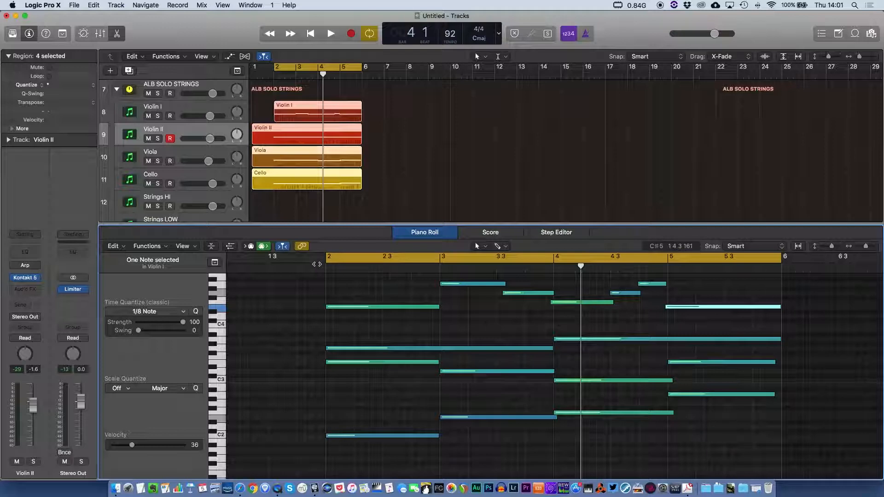
{"action": "double_click", "coordinate": [313, 263]}
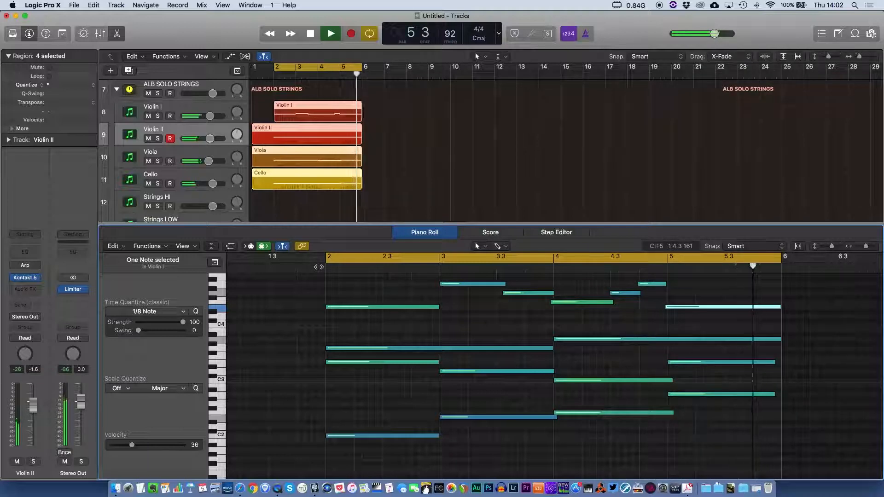
{"action": "key", "text": "space"}
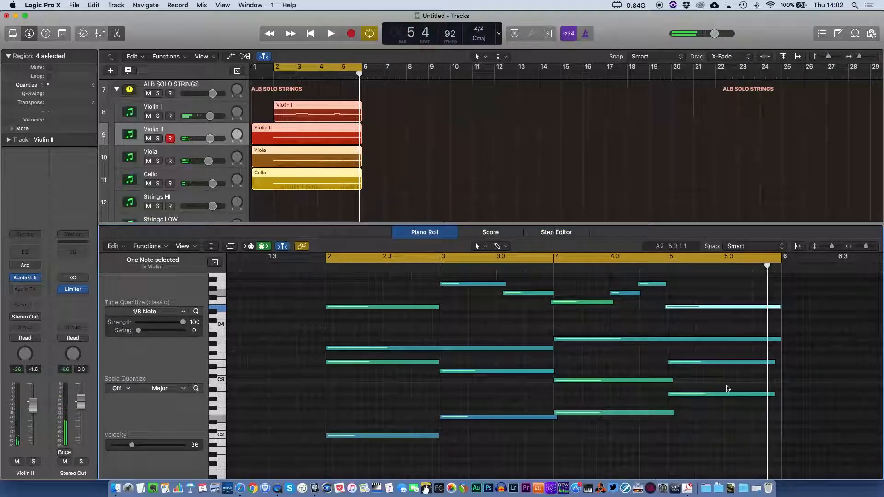